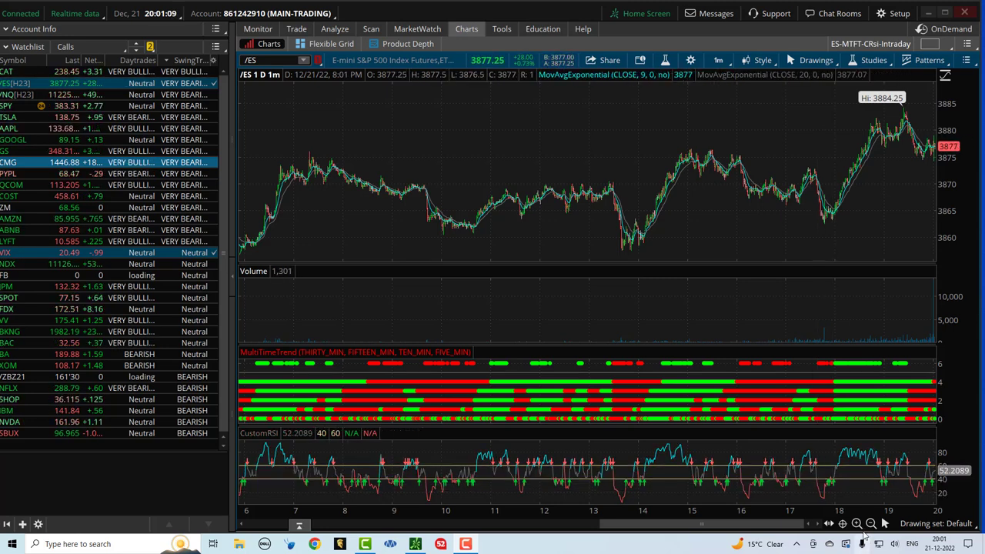
Enlarge the recent bars of the one-minute /ES chart to inspect the MultiTimeTrend dots and CustomRSI signals
{"action": "left_click", "coordinate": [856, 524]}
{"action": "left_click", "coordinate": [857, 524]}
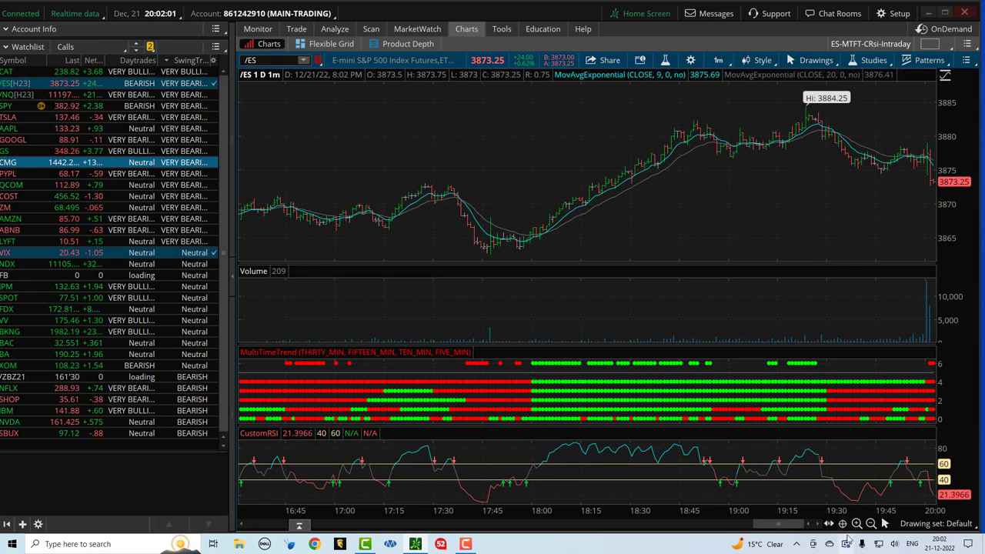
{"action": "left_click", "coordinate": [856, 523]}
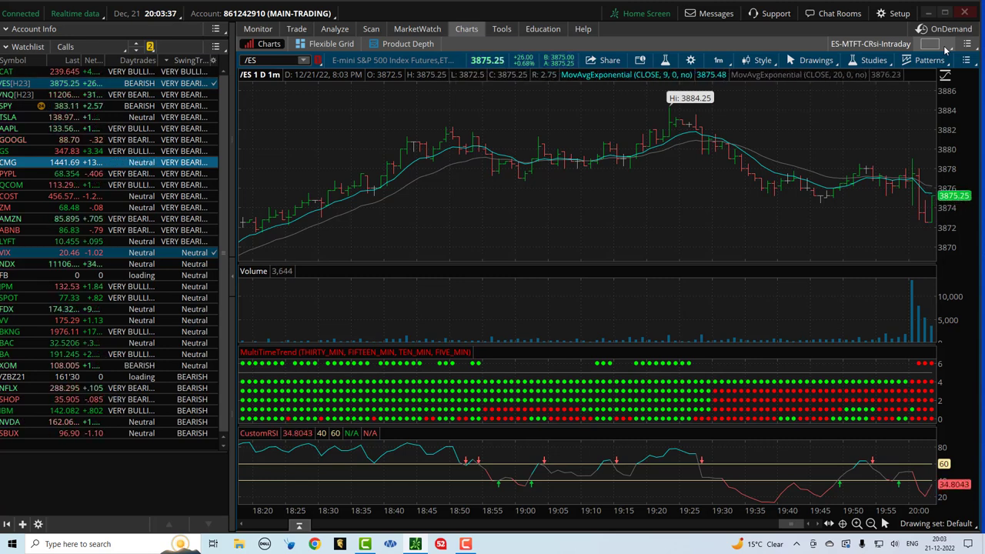
Load the saved ES-MTFT-CRsi-Daily grid and examine the July to August MultiTimeTrend signals on the daily /ES chart
{"action": "left_click", "coordinate": [944, 47]}
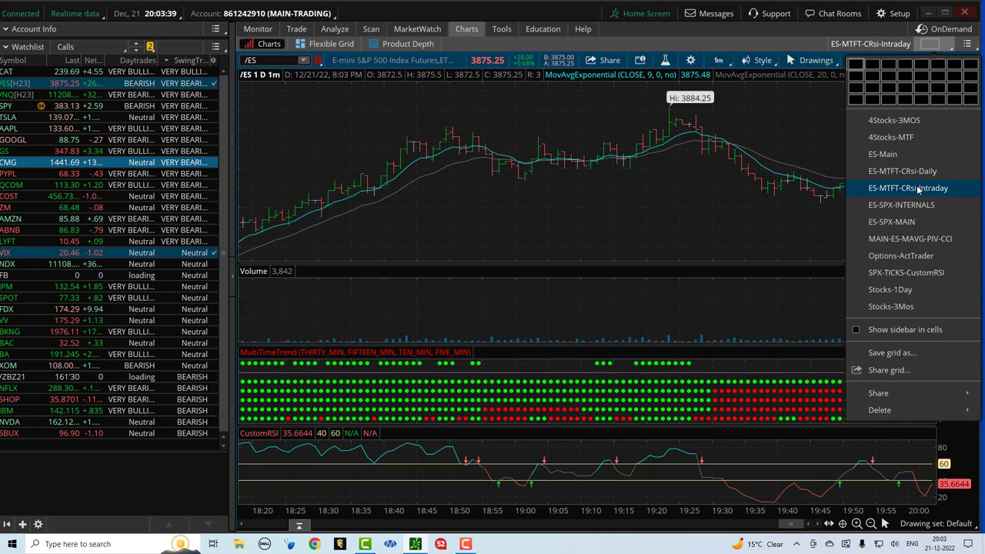
{"action": "left_click", "coordinate": [900, 171]}
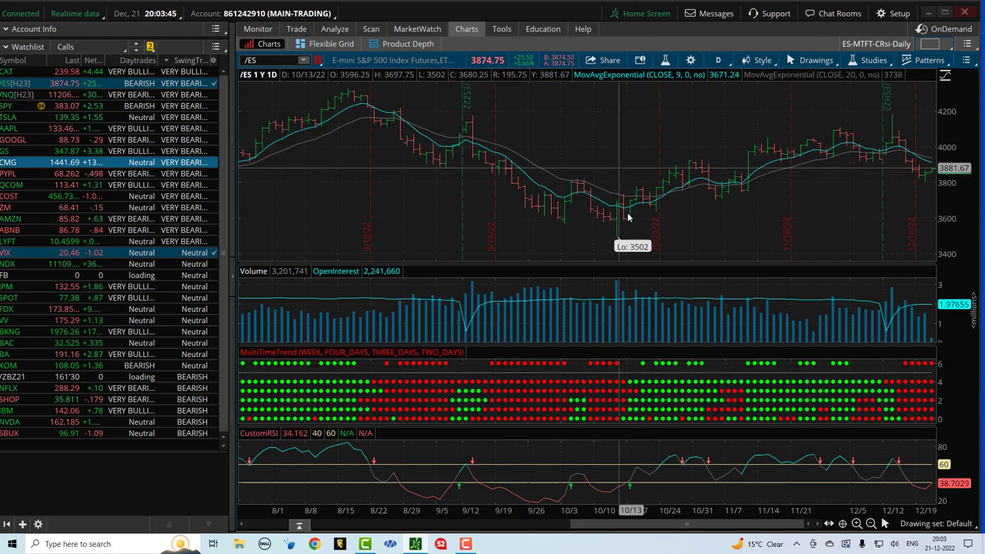
{"action": "left_click", "coordinate": [871, 523]}
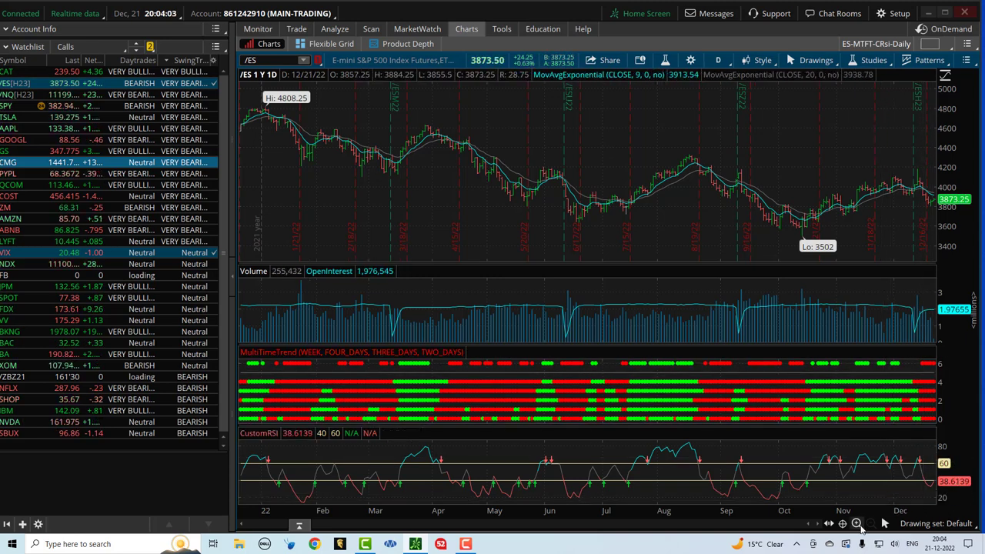
{"action": "left_click", "coordinate": [856, 523]}
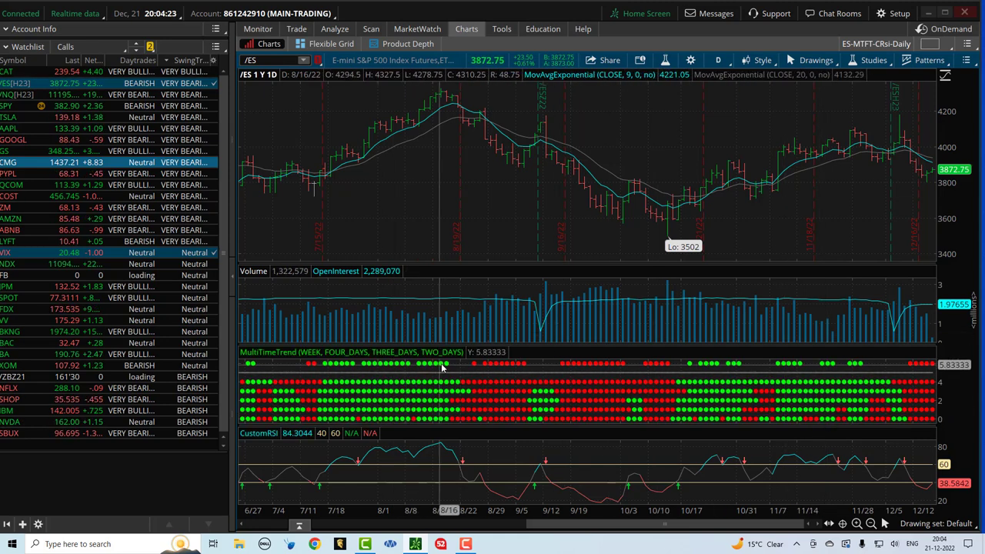
{"action": "mouse_move", "coordinate": [441, 355]}
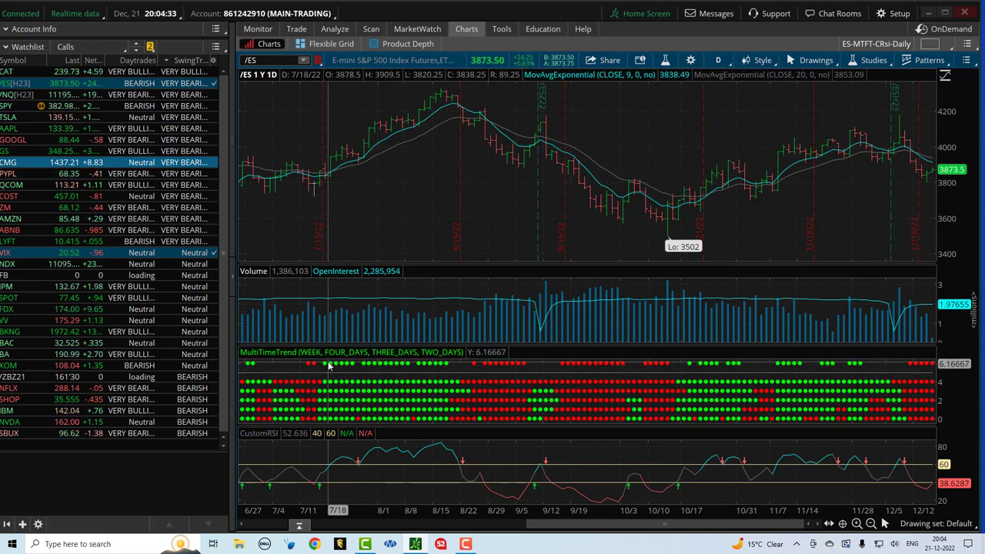
{"action": "left_click_drag", "start_coordinate": [325, 366], "coordinate": [326, 366]}
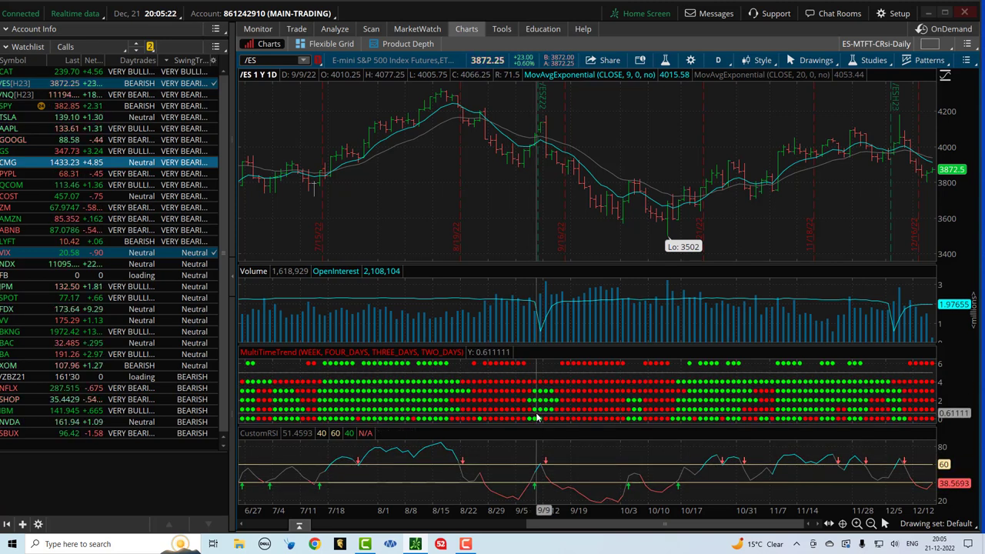
Switch back to the ES-MTFT-CRsi-Intraday grid, and load the SPX-TICKS-CustomRSI grid to view SPX's earlier bars
{"action": "left_click", "coordinate": [945, 47]}
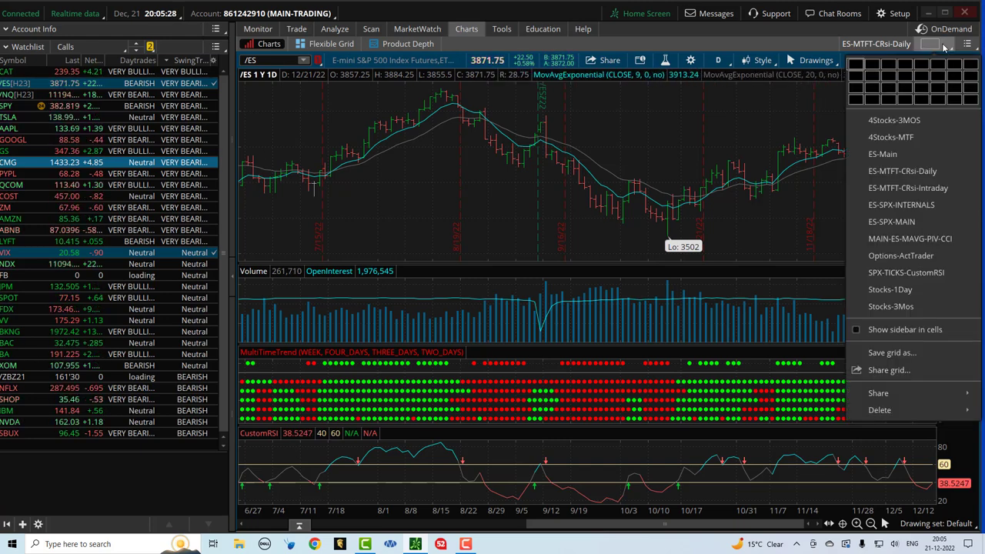
{"action": "left_click", "coordinate": [904, 188]}
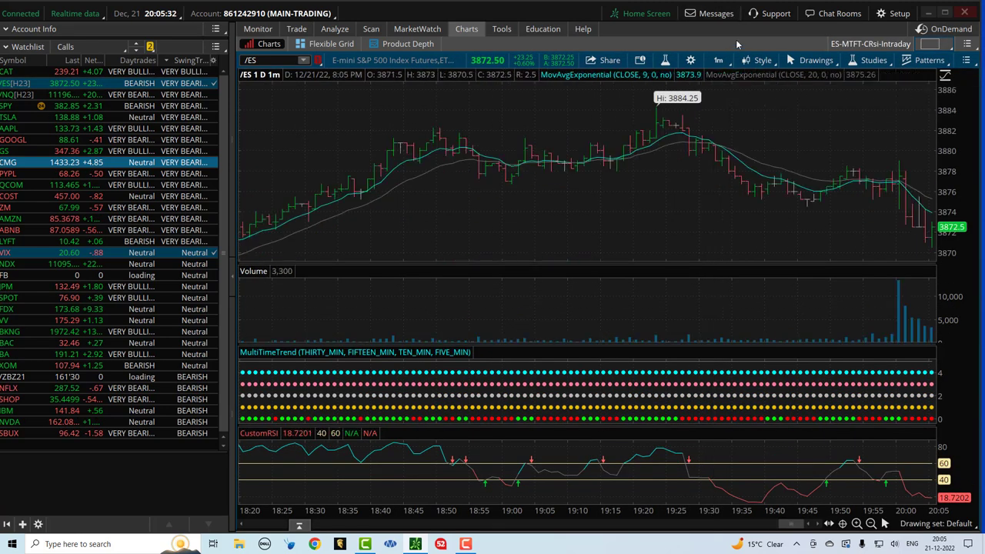
{"action": "left_click", "coordinate": [944, 46]}
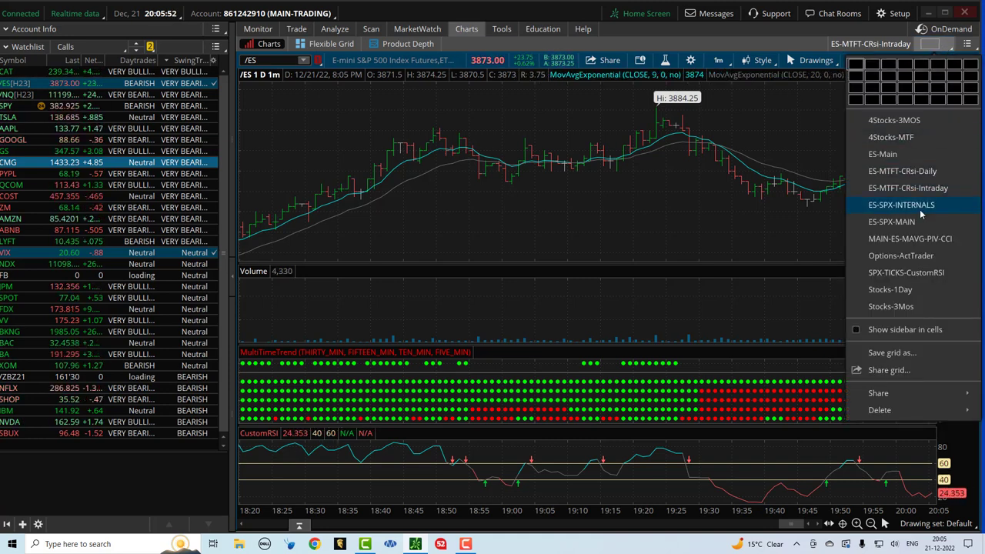
{"action": "left_click", "coordinate": [904, 274]}
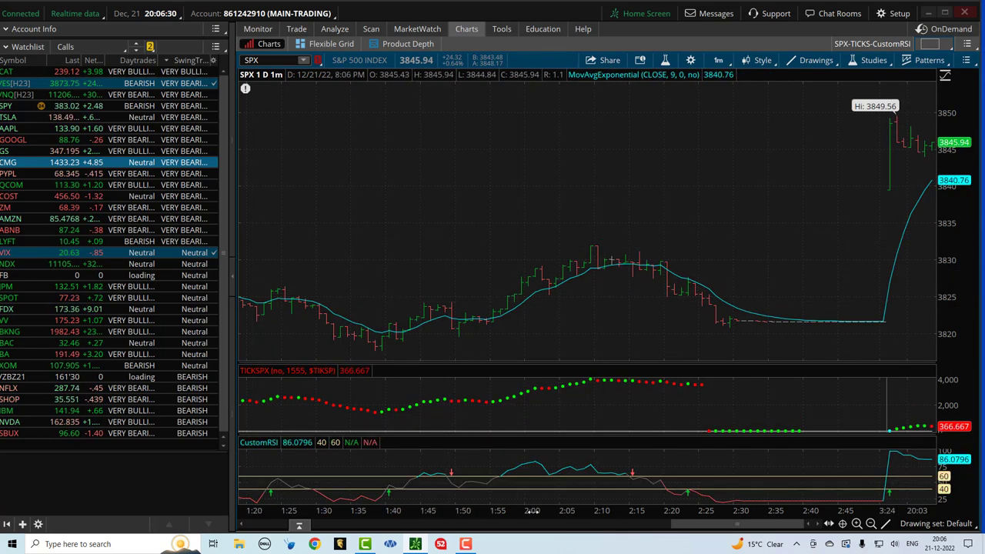
{"action": "left_click_drag", "start_coordinate": [715, 527], "coordinate": [690, 526]}
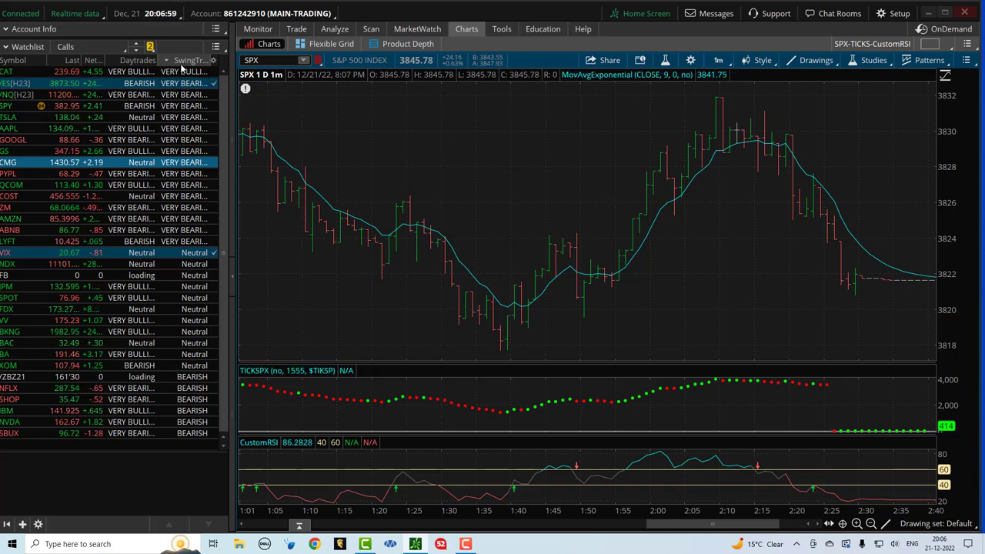
Sort the watchlist by the Daytrades column and load the AAPL symbol into the chart
{"action": "left_click", "coordinate": [132, 65]}
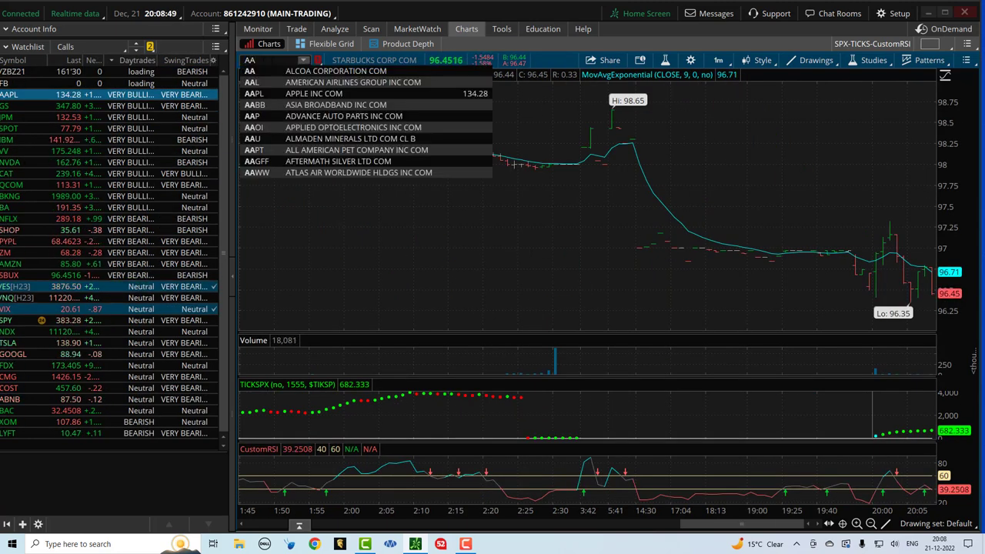
{"action": "type", "text": "PL"}
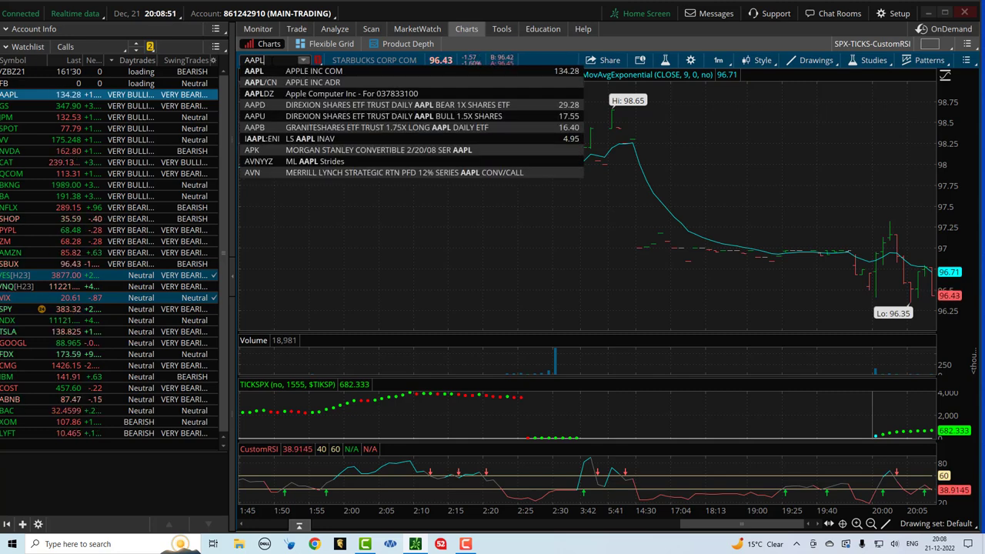
{"action": "key", "text": "Return"}
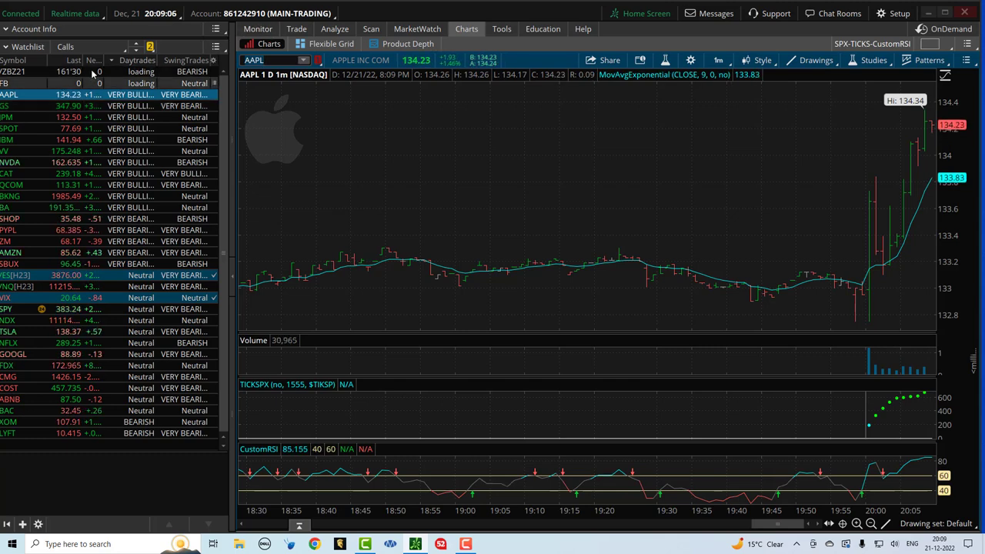
Link the watchlist to the chart through the red symbol link and chart GS and SBUX from it
{"action": "left_click", "coordinate": [150, 48]}
{"action": "left_click", "coordinate": [139, 88]}
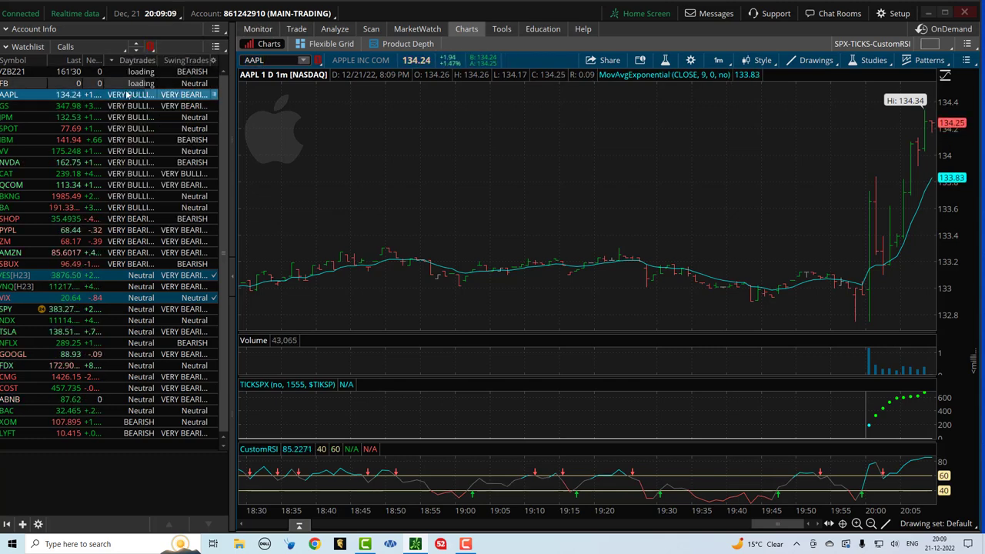
{"action": "left_click", "coordinate": [11, 105]}
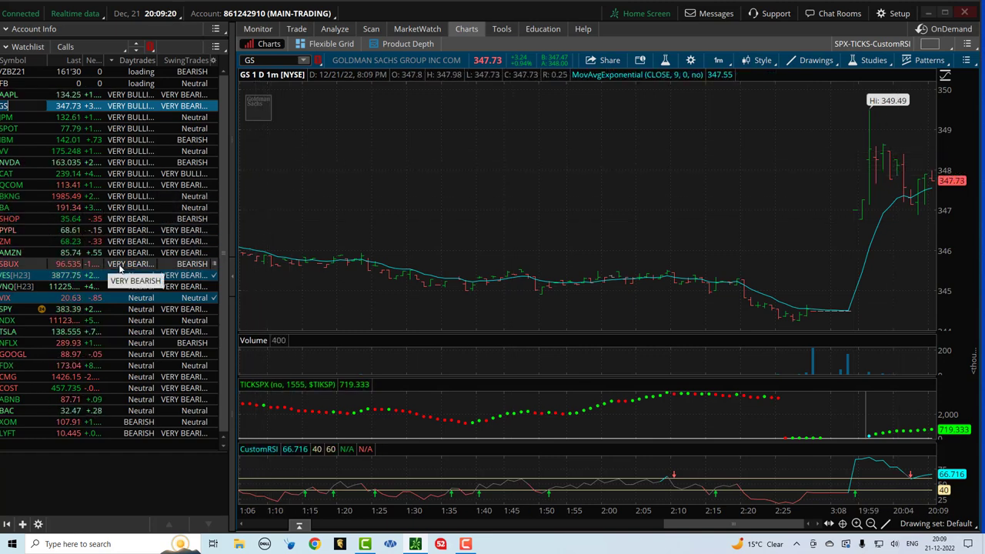
{"action": "left_click", "coordinate": [8, 264]}
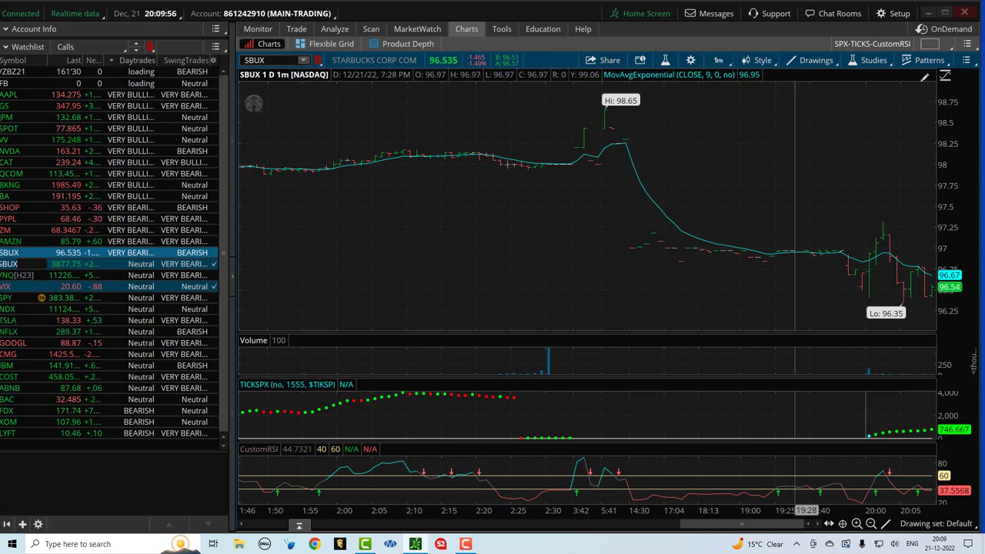
Load the ES-MTFT-CRsi-Daily grid and sort the watchlist by SwingTrades with the VERY BULLISH symbol first
{"action": "left_click", "coordinate": [950, 47]}
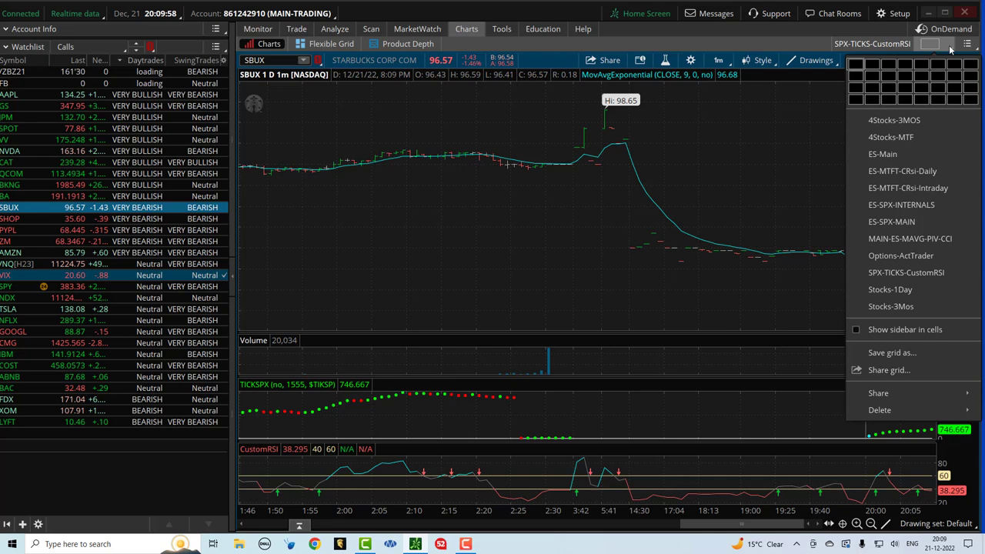
{"action": "left_click", "coordinate": [907, 171]}
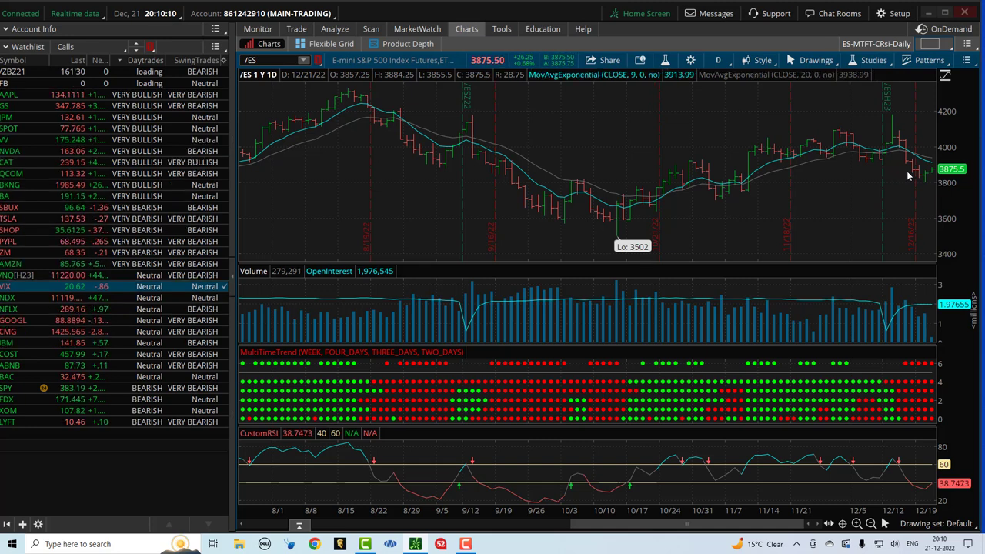
{"action": "left_click", "coordinate": [189, 62]}
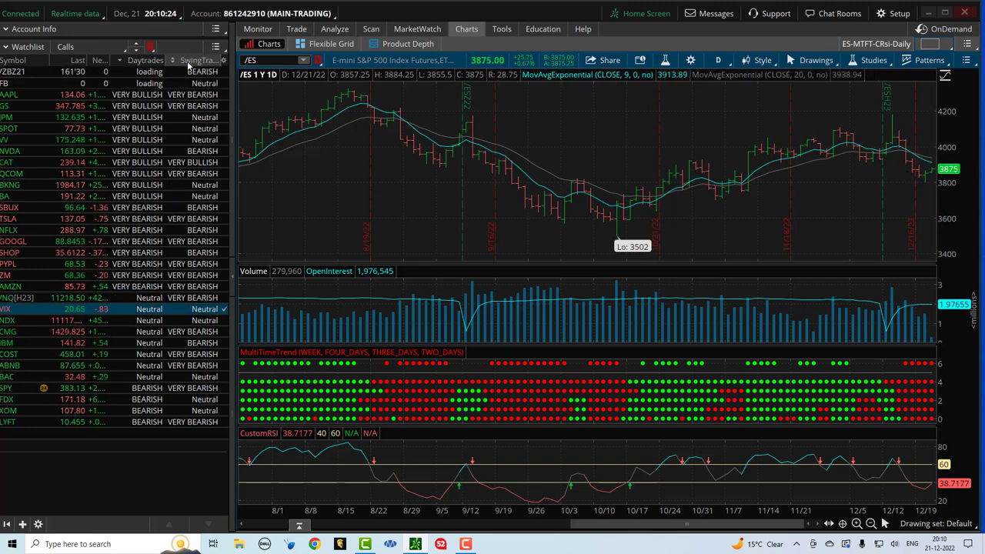
{"action": "left_click", "coordinate": [189, 62]}
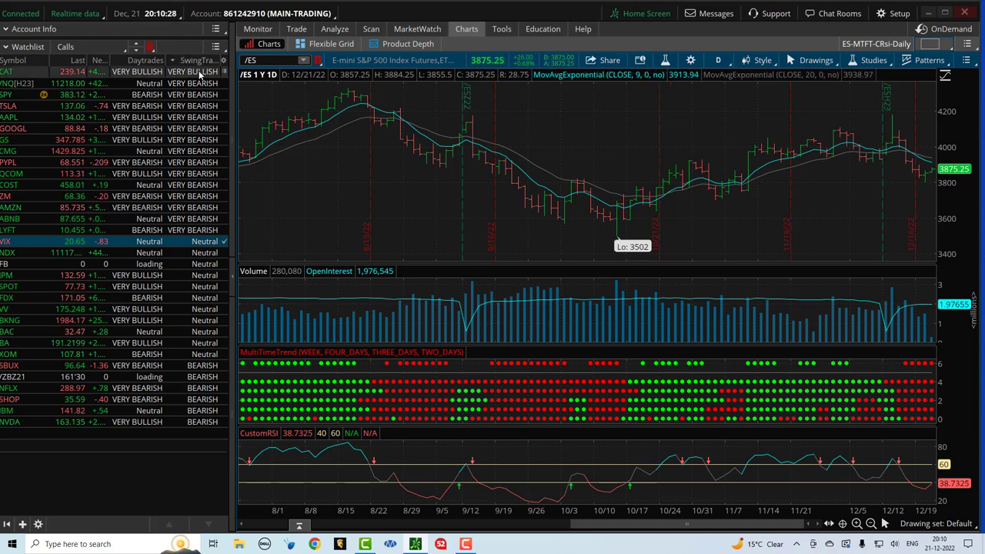
Review the daily charts of CAT, TSLA, GOOGL, GS and CMG from the watchlist, returning to CAT after TSLA
{"action": "left_click", "coordinate": [11, 73]}
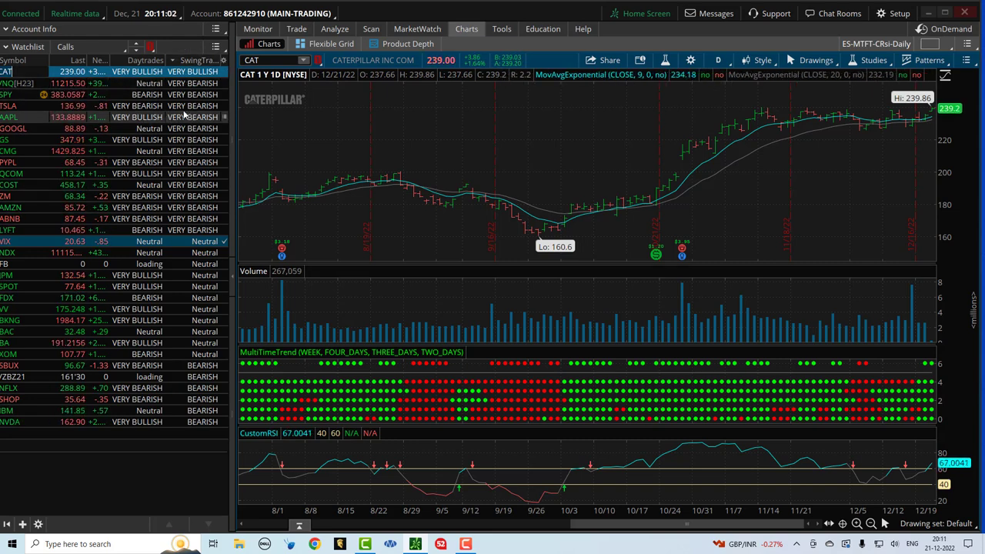
{"action": "left_click", "coordinate": [158, 106]}
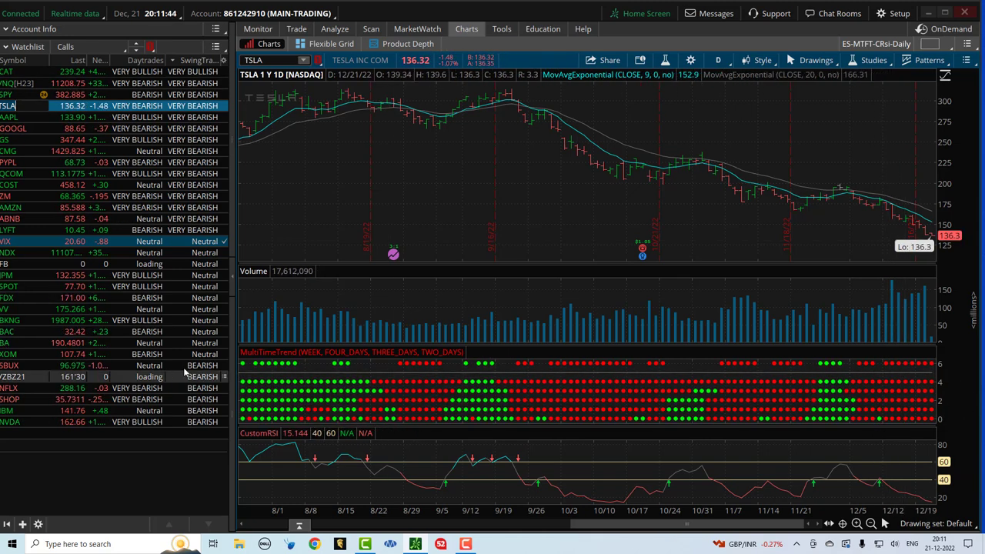
{"action": "left_click", "coordinate": [35, 71]}
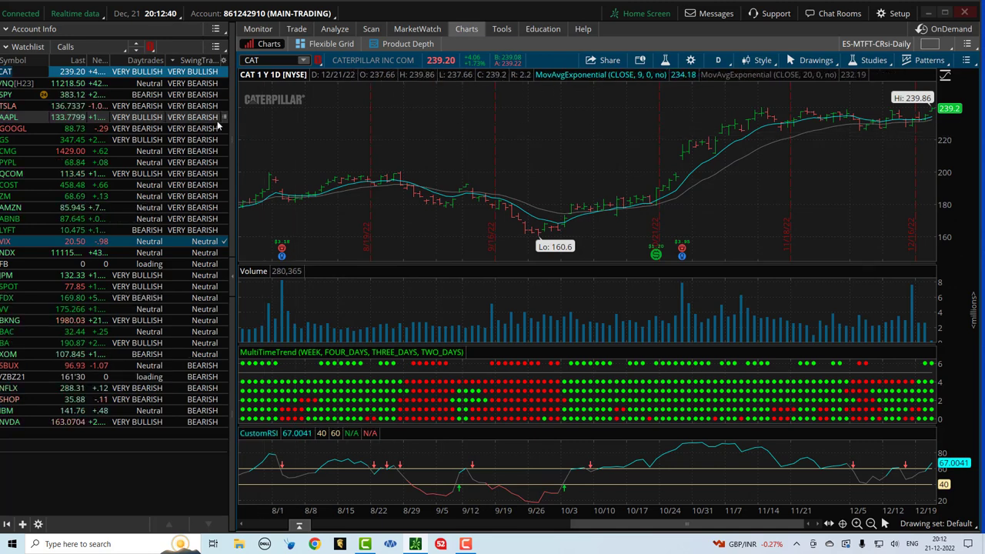
{"action": "left_click", "coordinate": [5, 128]}
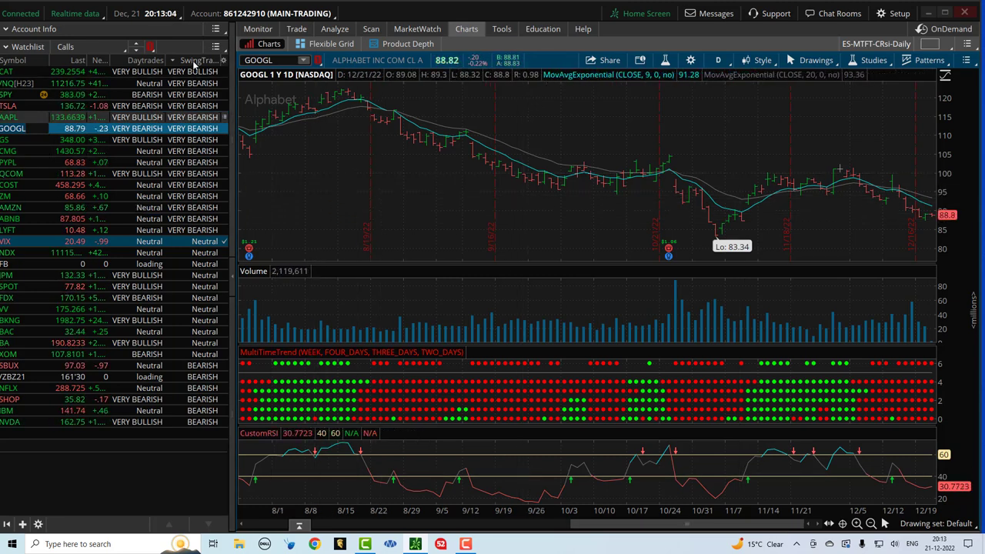
{"action": "left_click", "coordinate": [12, 141]}
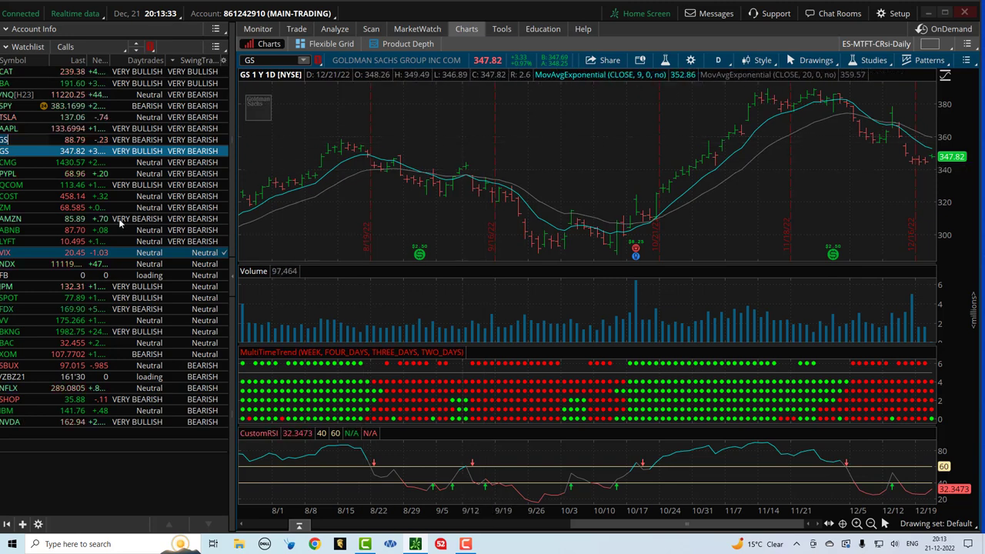
{"action": "left_click", "coordinate": [8, 163]}
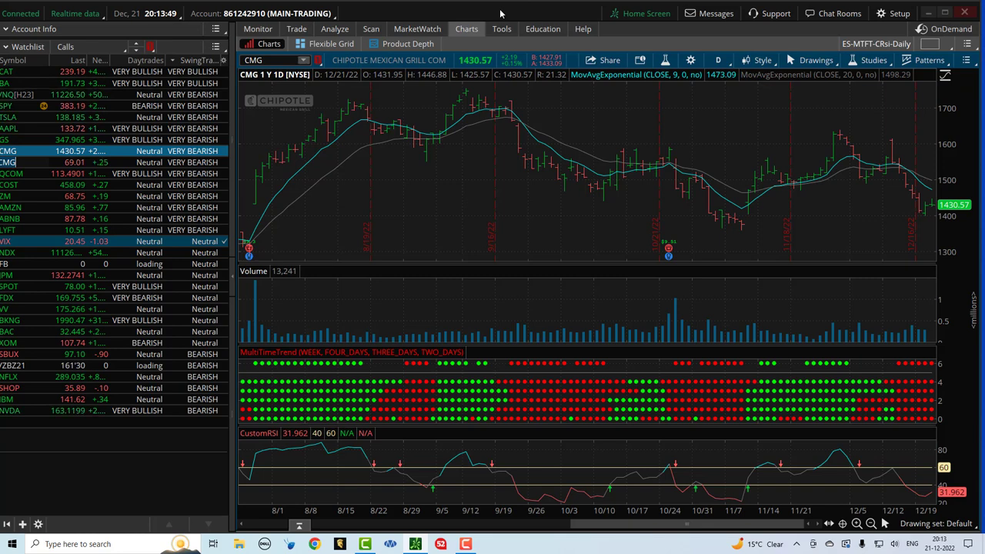
{"action": "left_click_drag", "start_coordinate": [500, 13], "coordinate": [502, 13]}
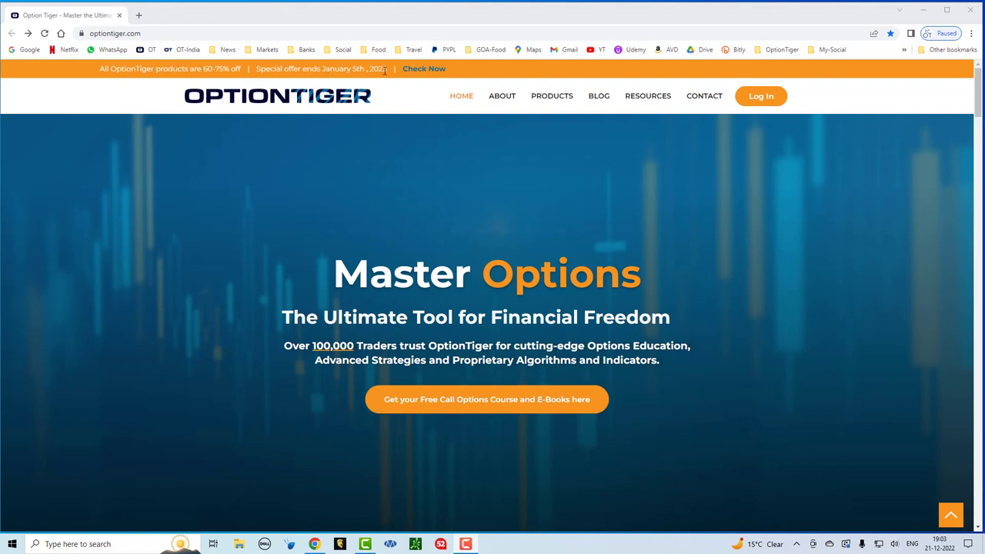
Open OptionTiger's annual specials page and highlight the $497 day and swing trading algo and SPX TICKS offers under Special 1
{"action": "left_click", "coordinate": [419, 70]}
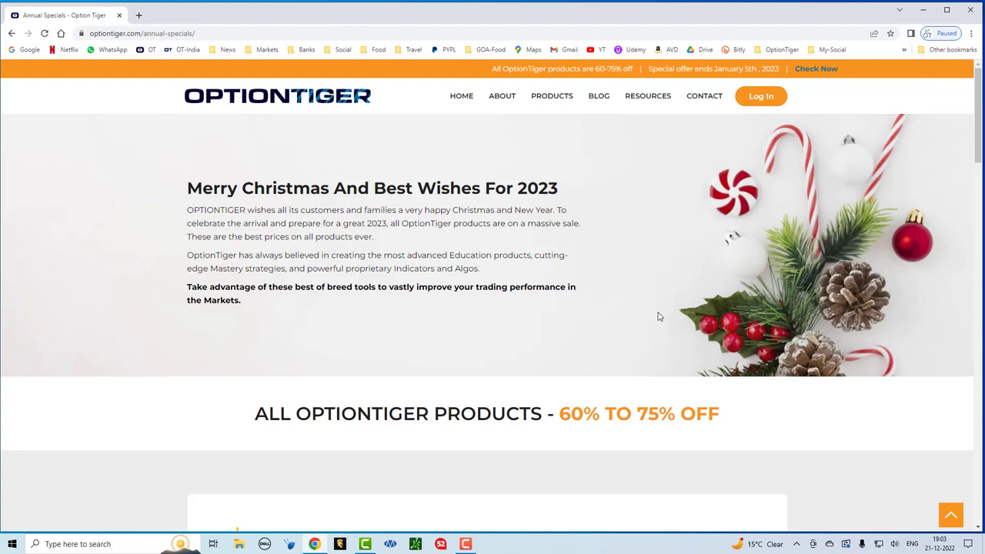
{"action": "scroll", "coordinate": [658, 316], "scroll_direction": "down", "scroll_amount": 5}
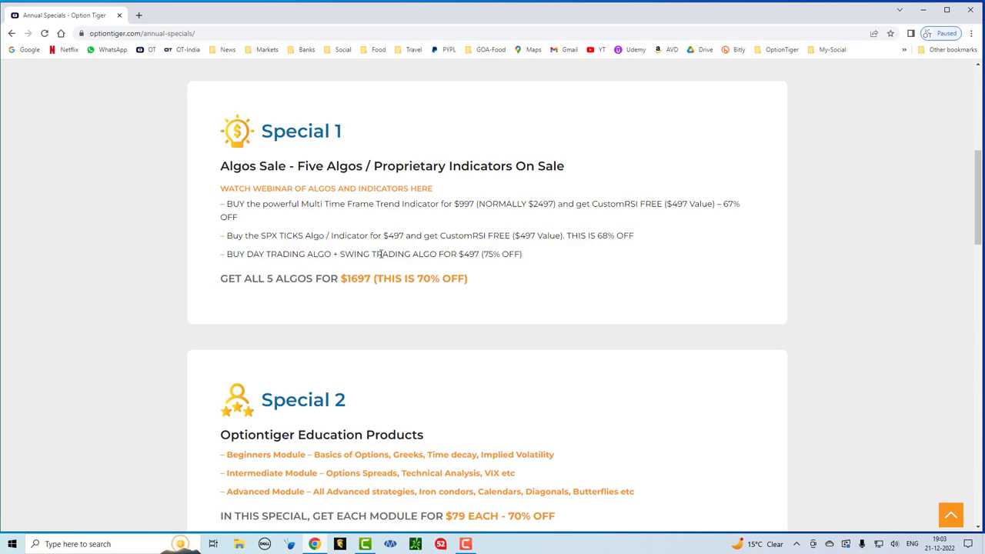
{"action": "left_click_drag", "start_coordinate": [246, 254], "coordinate": [412, 255]}
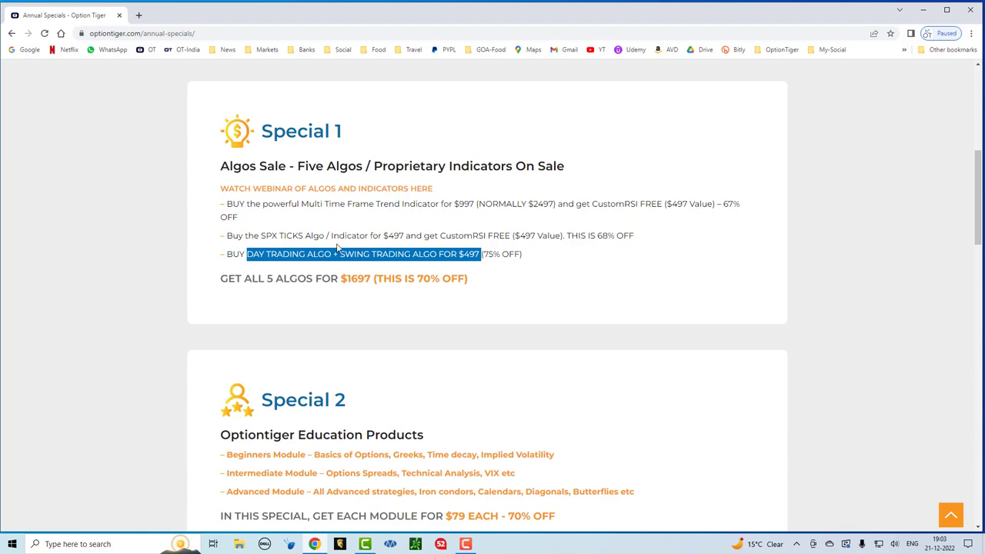
{"action": "left_click_drag", "start_coordinate": [261, 236], "coordinate": [399, 235]}
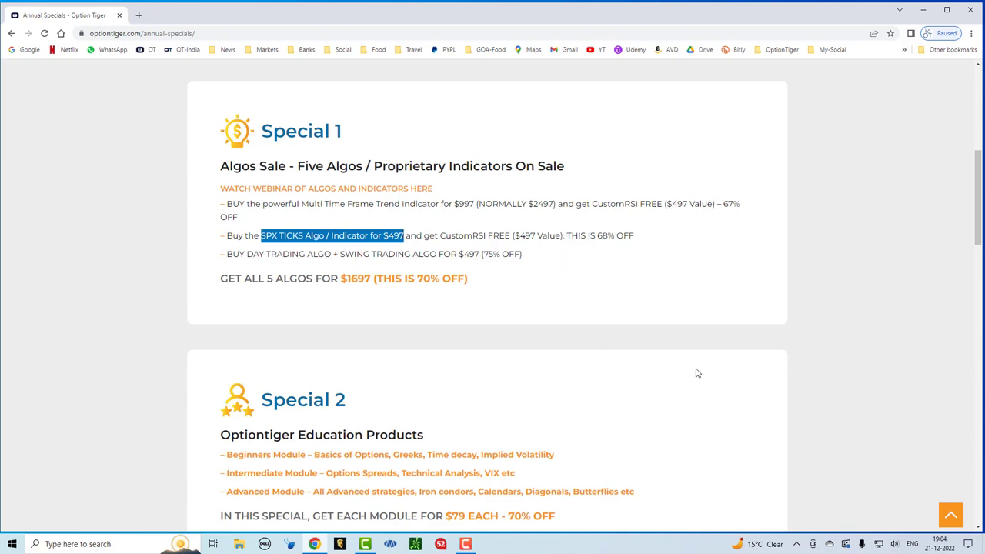
{"action": "scroll", "coordinate": [697, 374], "scroll_direction": "down", "scroll_amount": 5}
{"action": "key", "text": "Home"}
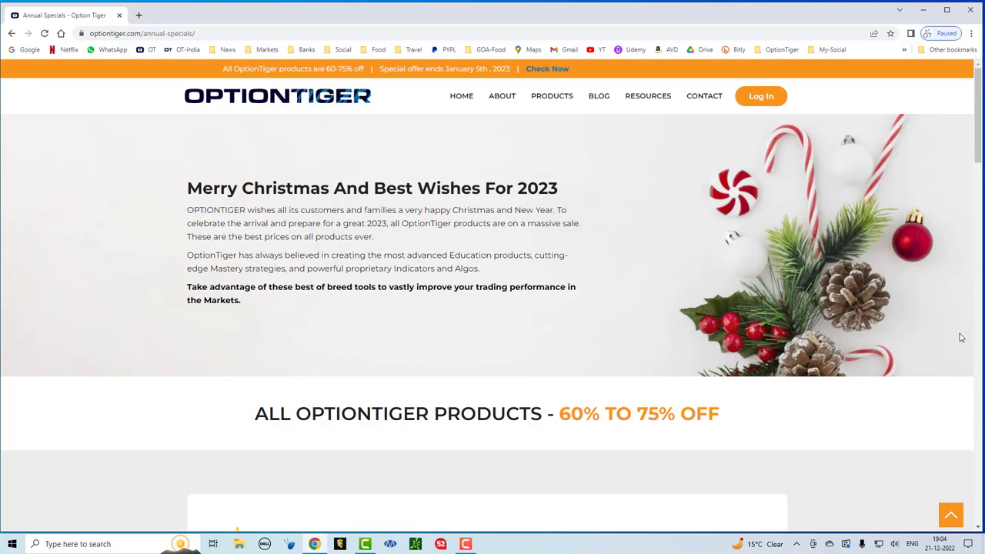
Open the Beginners Module course page from Special 2, look through it, and return to the annual specials page
{"action": "left_click_drag", "start_coordinate": [981, 148], "coordinate": [975, 275]}
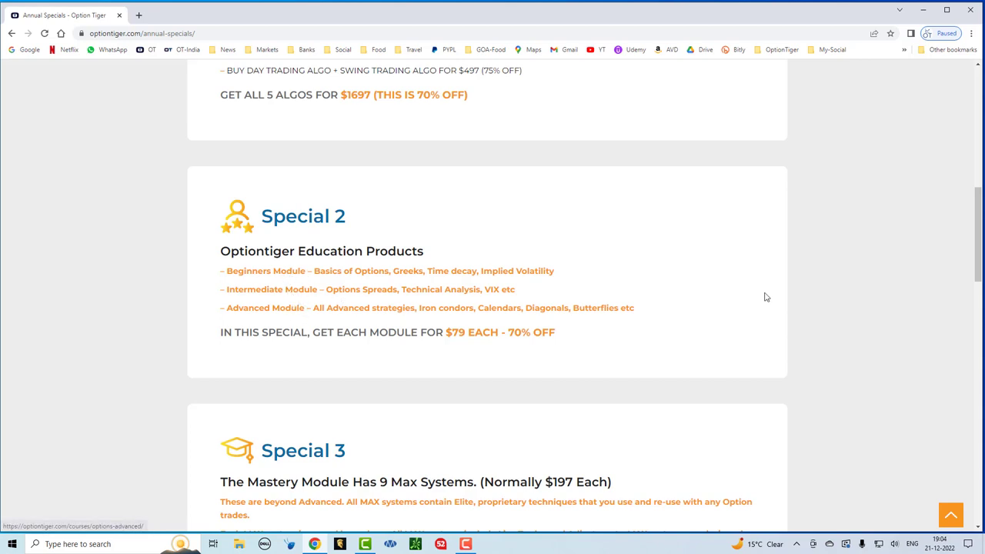
{"action": "left_click", "coordinate": [261, 274]}
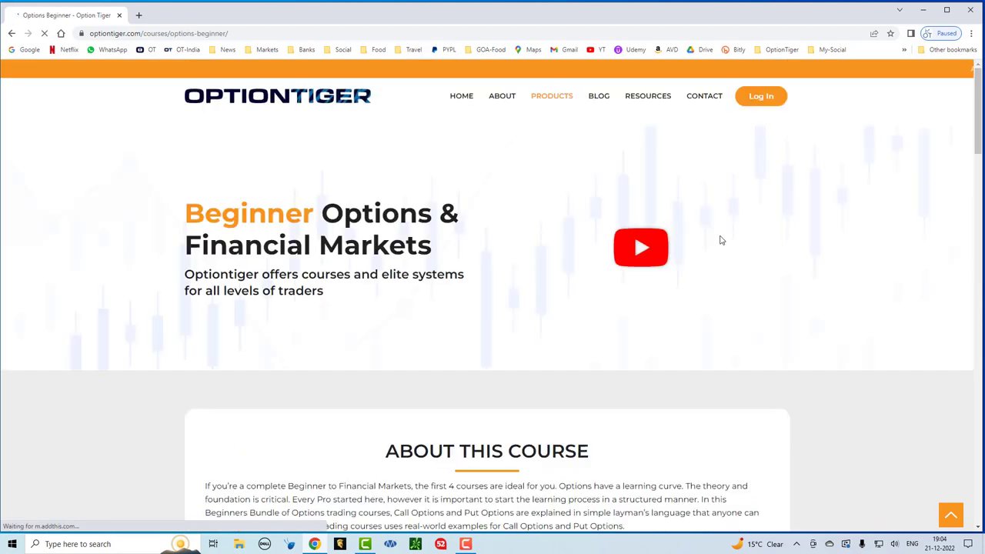
{"action": "left_click_drag", "start_coordinate": [978, 169], "coordinate": [977, 108]}
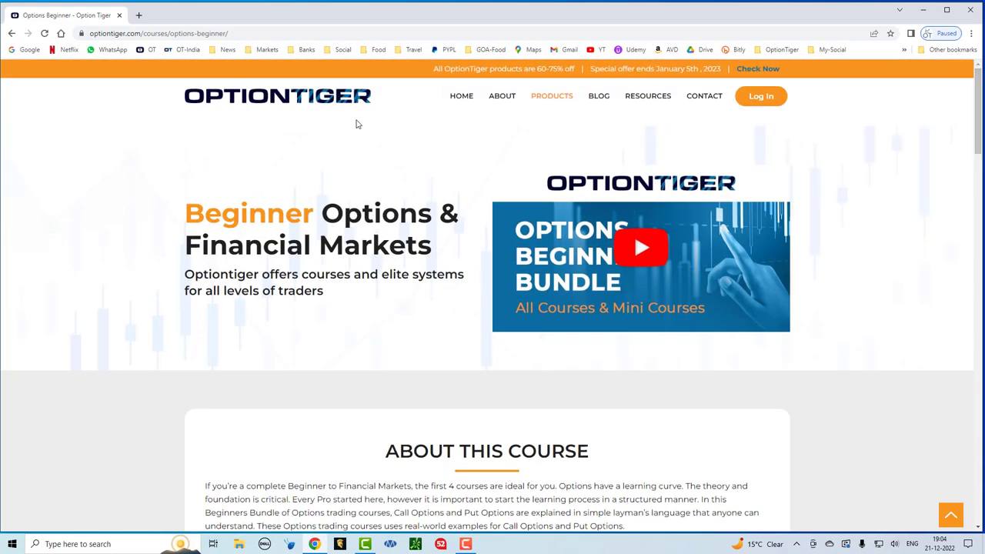
{"action": "left_click", "coordinate": [12, 33]}
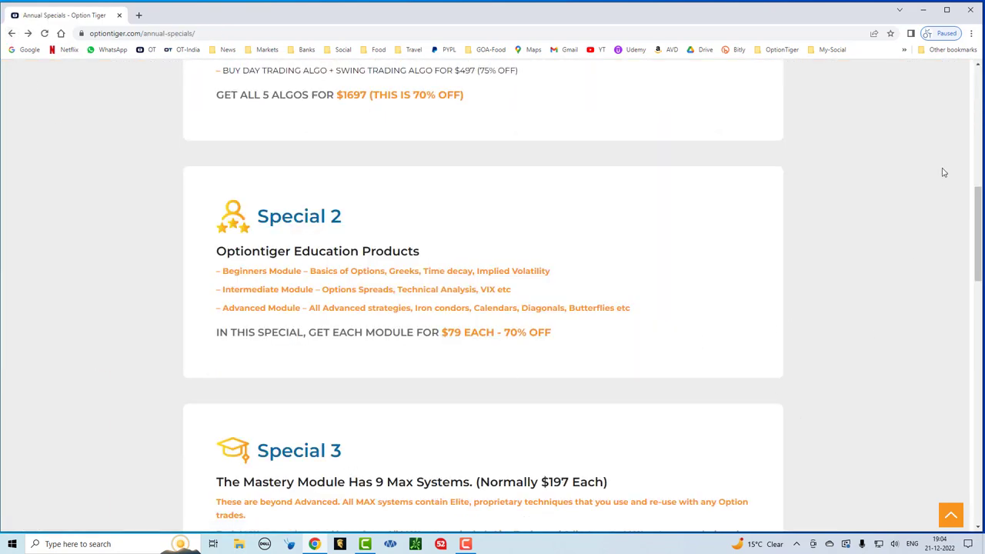
Review the Mastery Module MAX systems in Special 3, plus the swing trading signals offers and purchase process notes in Special 4
{"action": "left_click_drag", "start_coordinate": [974, 226], "coordinate": [978, 296]}
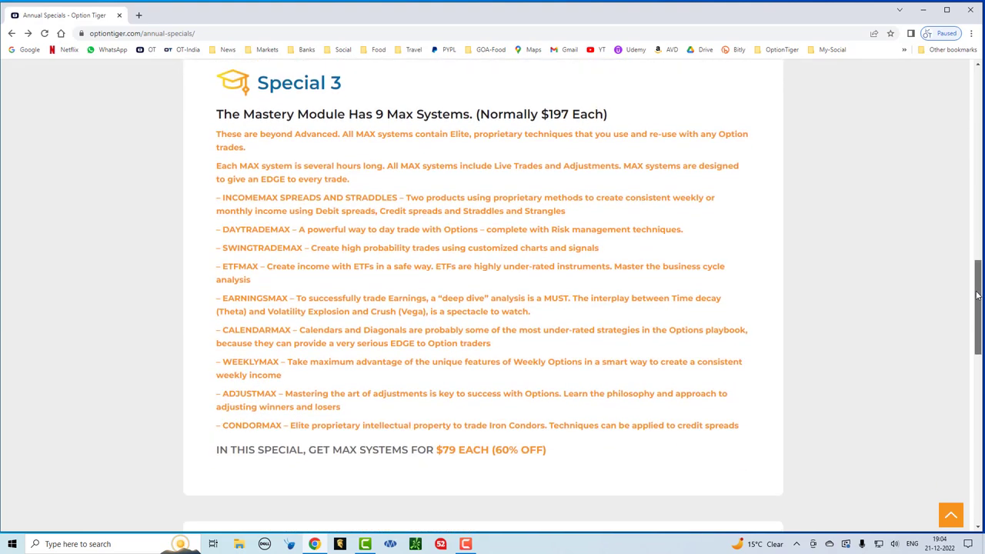
{"action": "left_click_drag", "start_coordinate": [977, 295], "coordinate": [978, 295]}
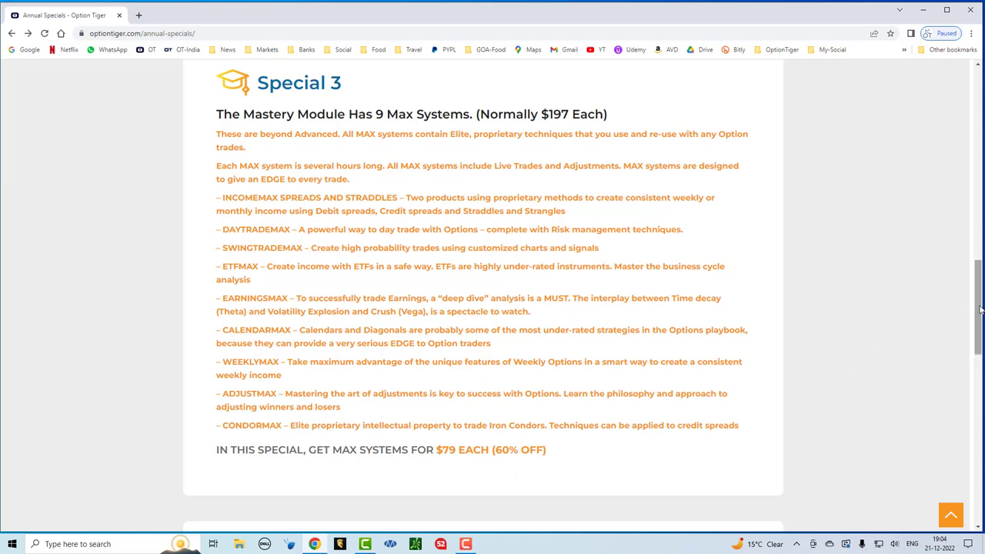
{"action": "left_click_drag", "start_coordinate": [976, 310], "coordinate": [973, 391]}
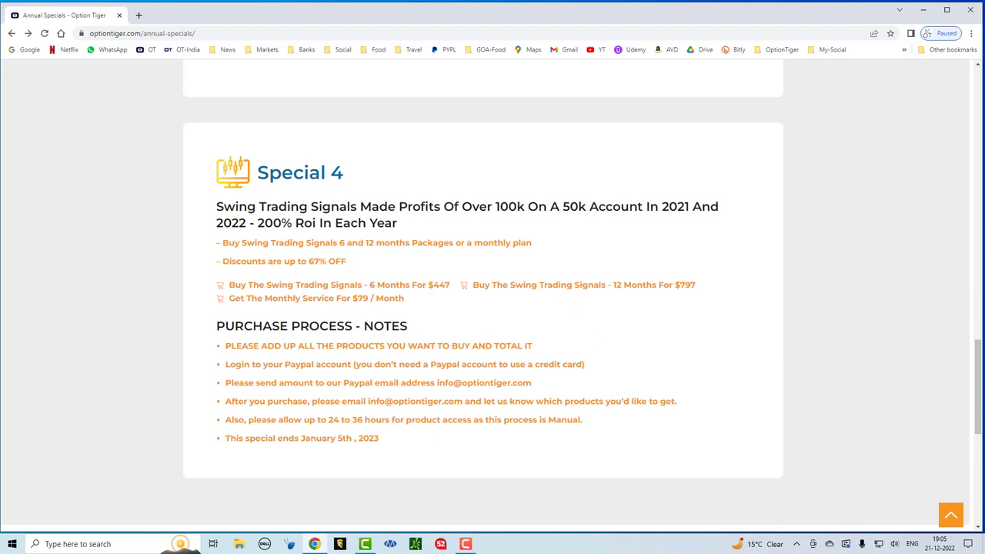
{"action": "left_click_drag", "start_coordinate": [980, 382], "coordinate": [963, 404]}
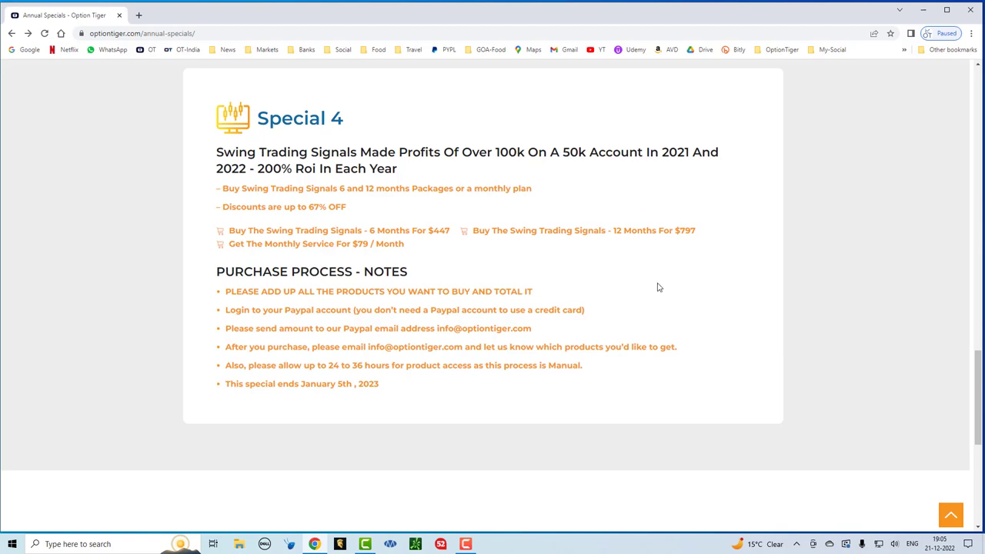
Go back to the start of the annual specials page and review the five-algo sale offers under Special 1
{"action": "scroll", "coordinate": [658, 287], "scroll_direction": "up", "scroll_amount": 10}
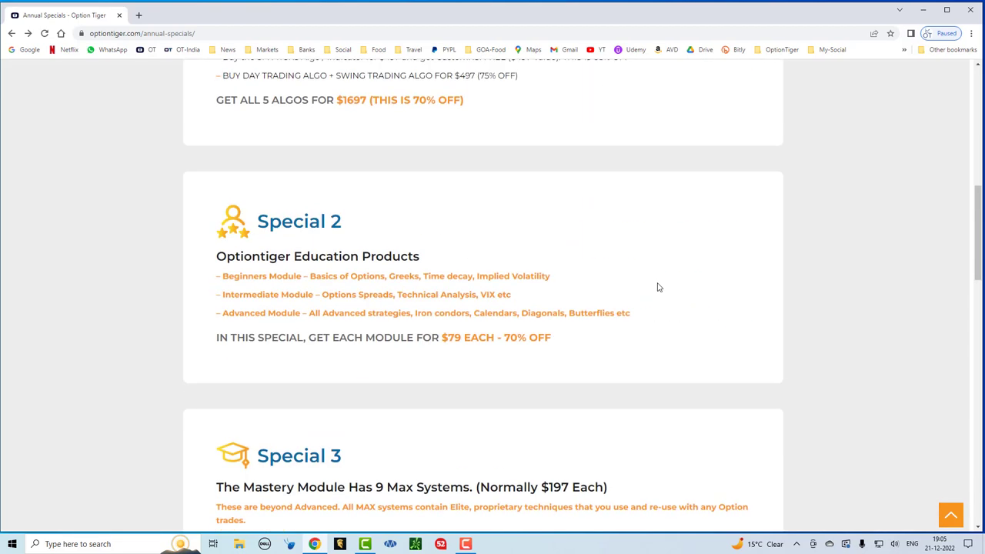
{"action": "scroll", "coordinate": [658, 287], "scroll_direction": "up", "scroll_amount": 12}
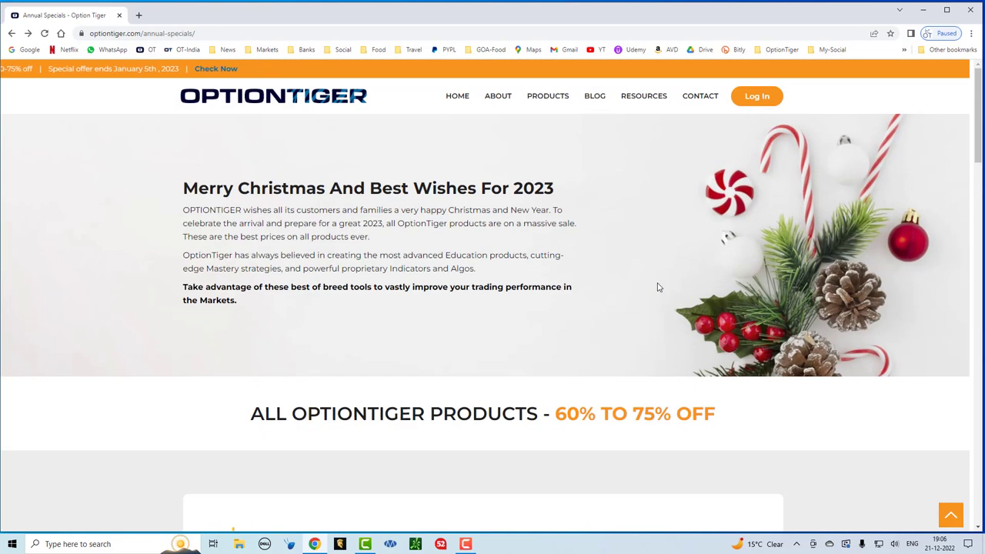
{"action": "scroll", "coordinate": [658, 287], "scroll_direction": "down", "scroll_amount": 10}
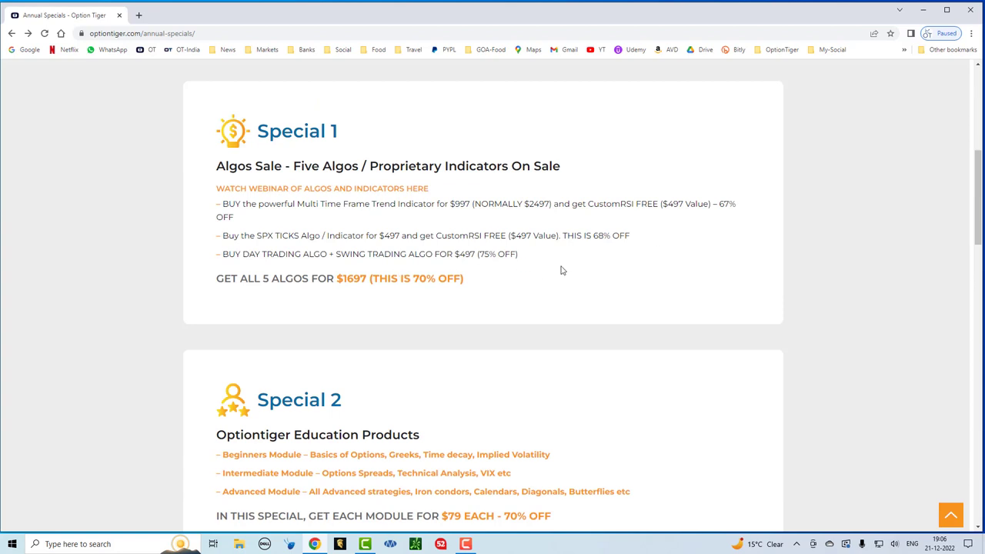